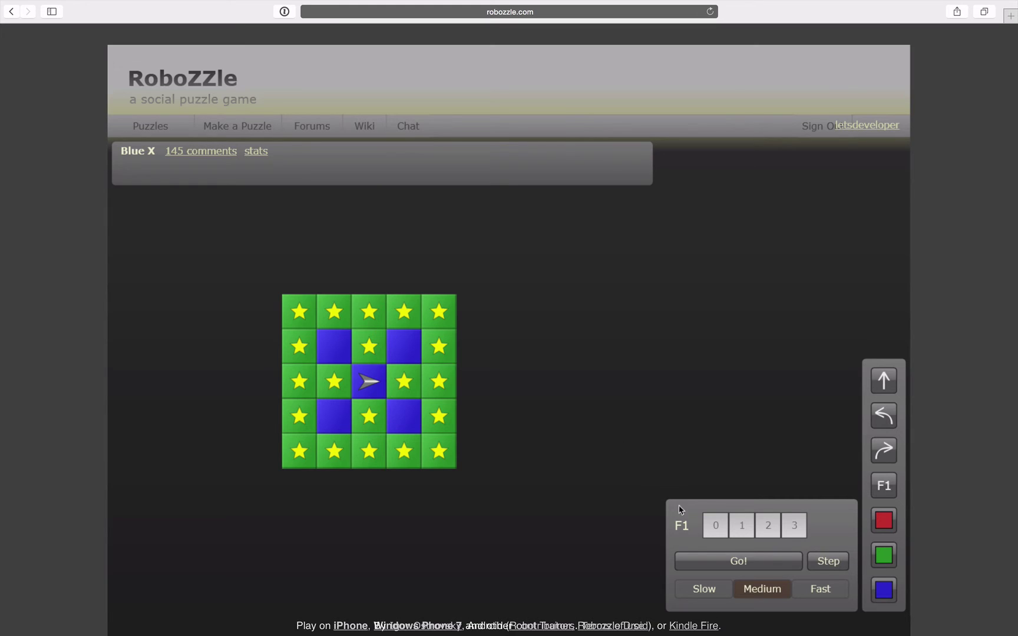
Put a forward move in F1's first slot and a green-only left turn in the second.
key("Up")
left_click_drag(698, 522, 714, 530)
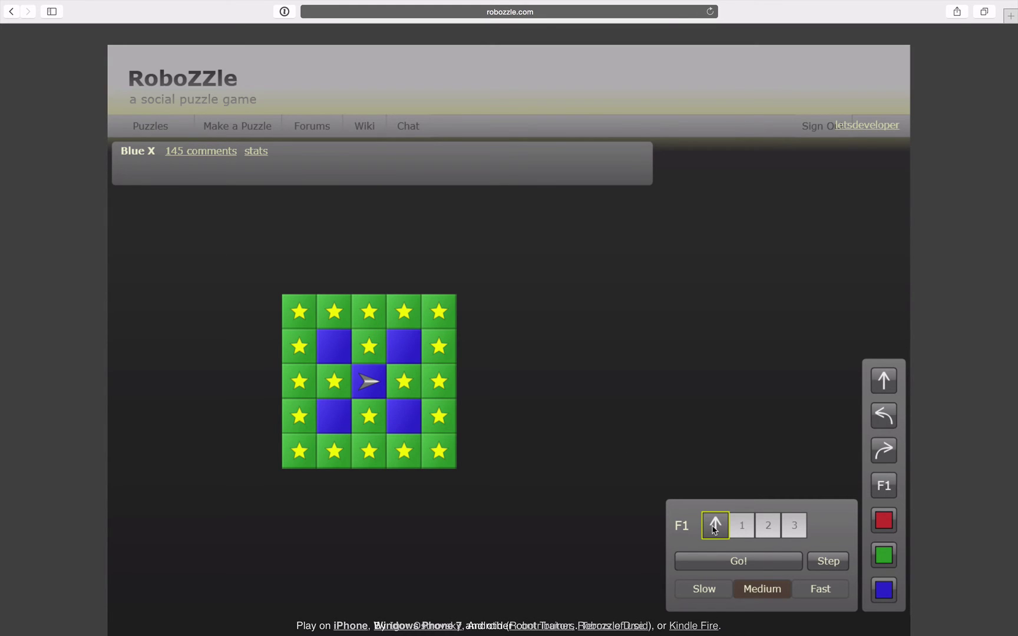
left_click(714, 530)
key("Left")
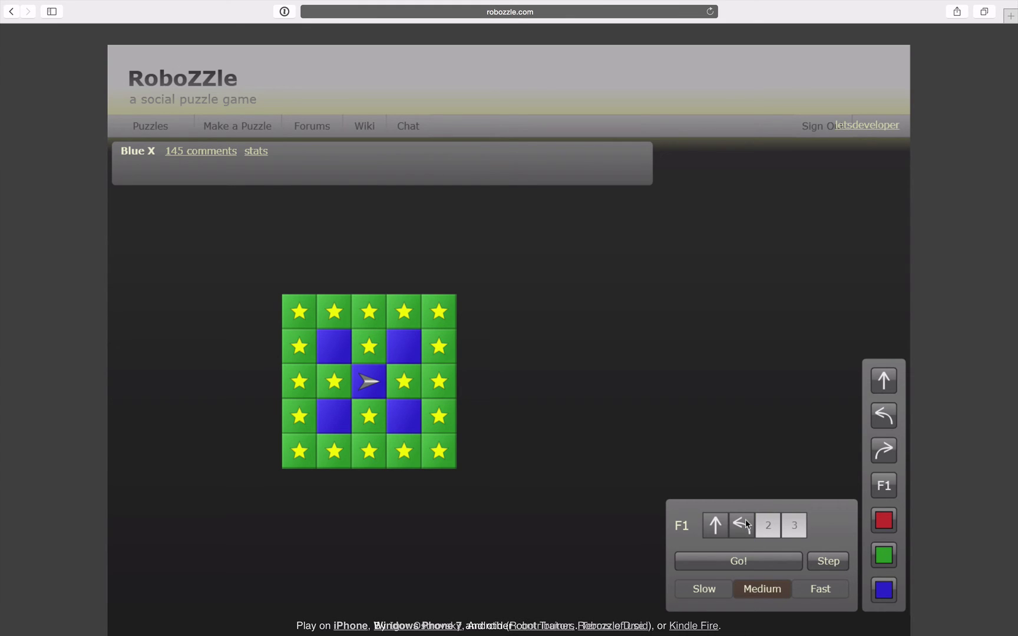
key("g")
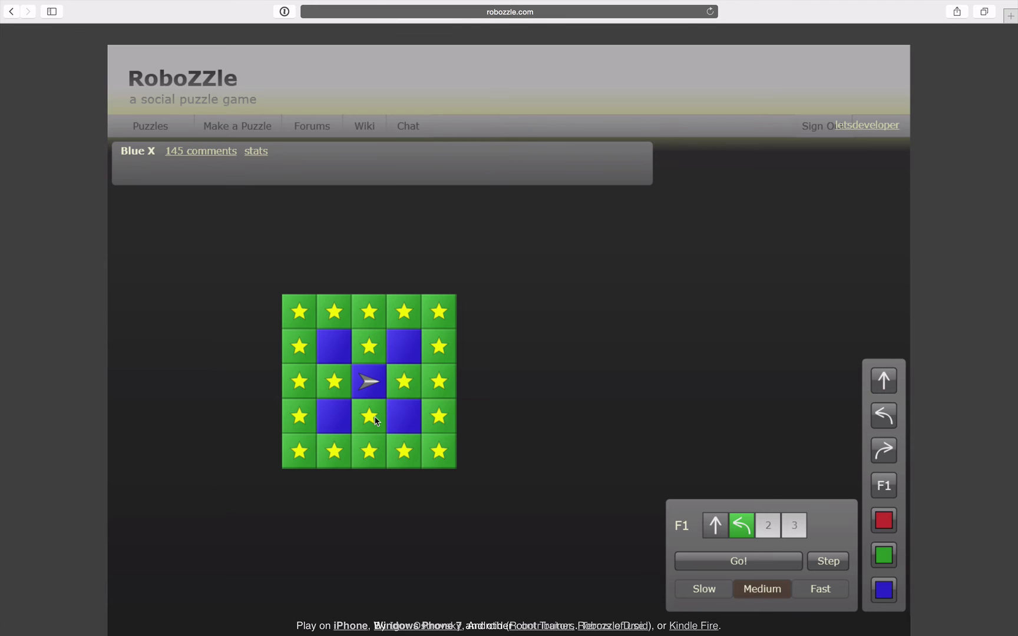
Place an F1 self-call in F1's third slot and run the program on Blue X.
key("1")
left_click(768, 525)
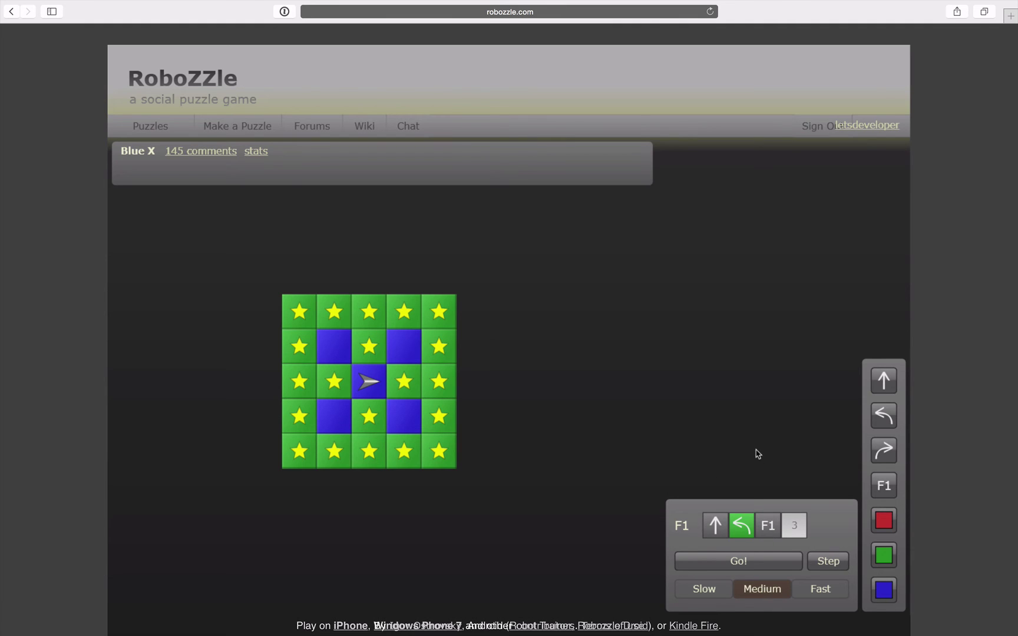
left_click(762, 560)
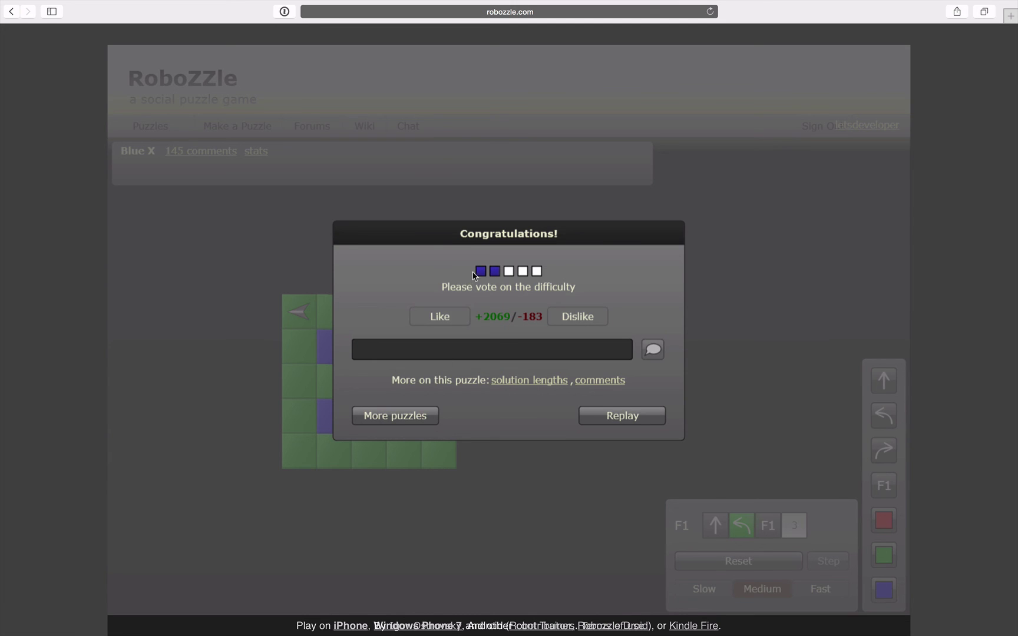
Vote Blue X's difficulty as Moderate and like the puzzle.
left_click(507, 274)
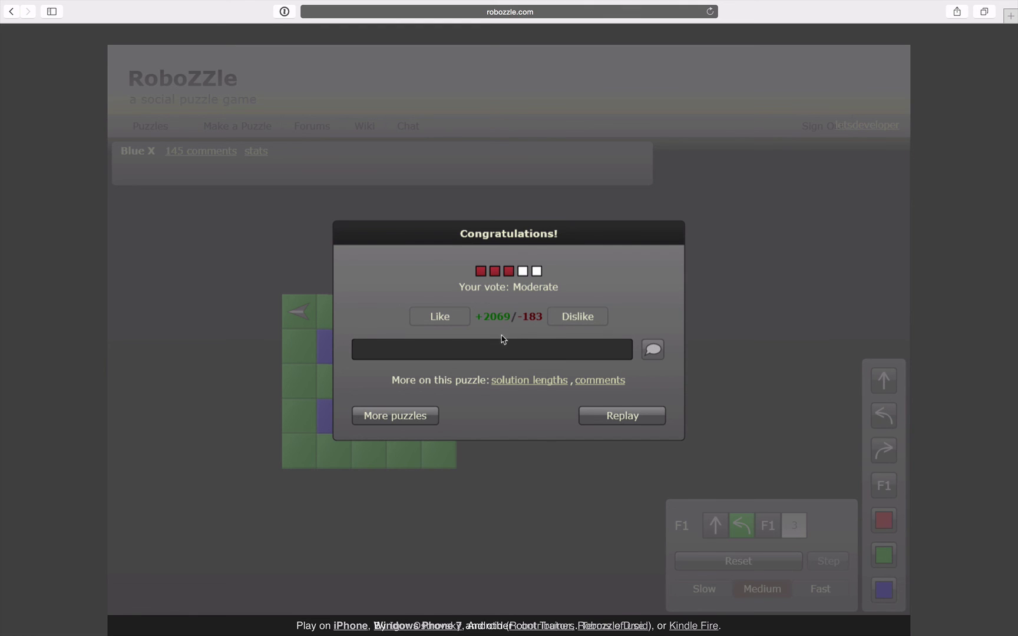
left_click(445, 326)
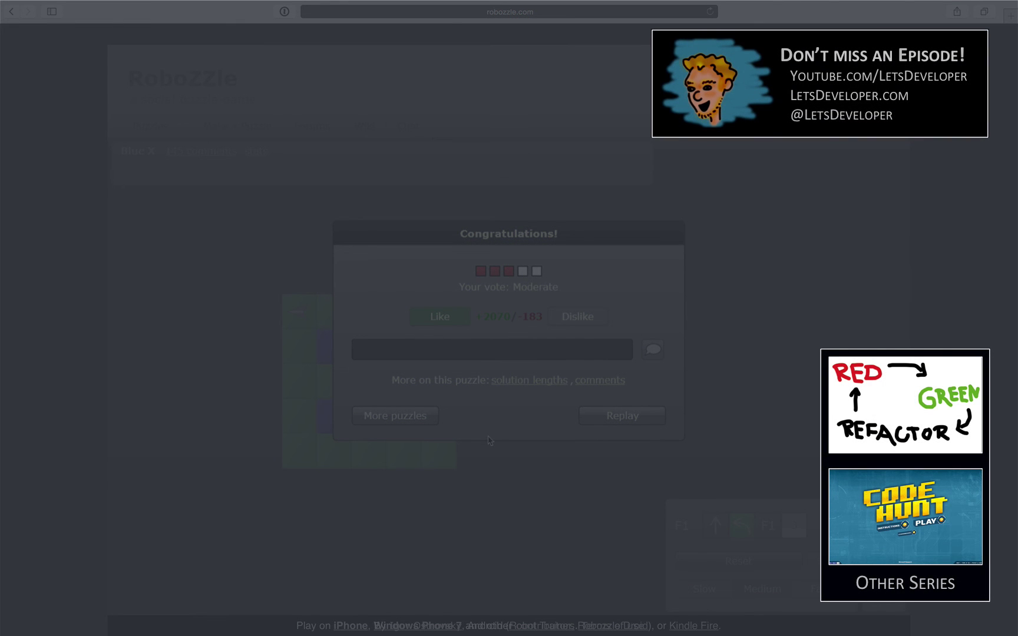
Choose More puzzles in the Congratulations dialog to reach the Campaign list.
left_click(418, 420)
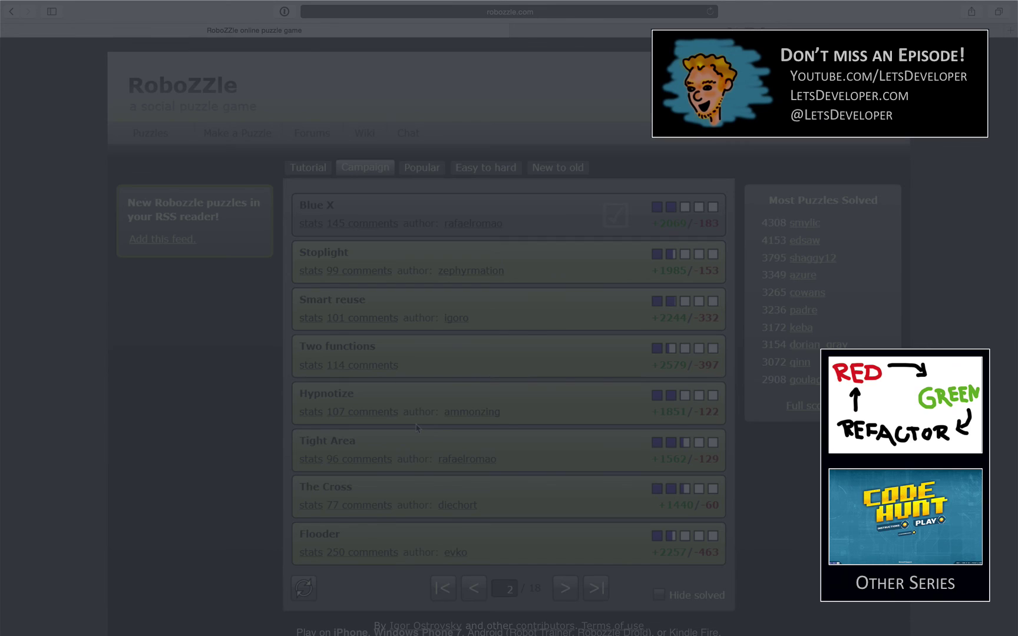